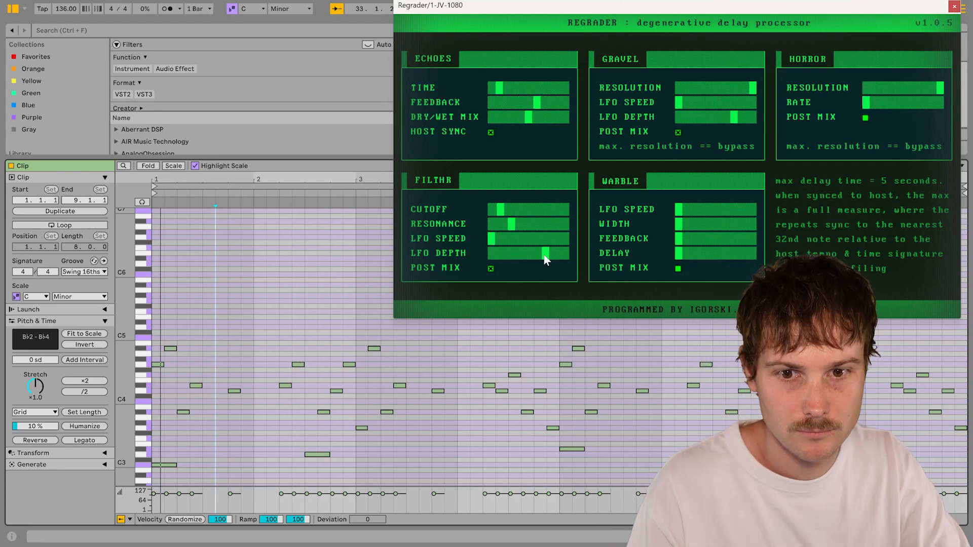
# - Set Regrader's FILTHR LFO depth to about halfway with a fast LFO speed, and lower the WARBLE LFO speed
pyautogui.moveTo(545, 256)
pyautogui.mouseDown()
pyautogui.moveTo(528, 255)
pyautogui.moveTo(549, 240)
pyautogui.mouseUp()
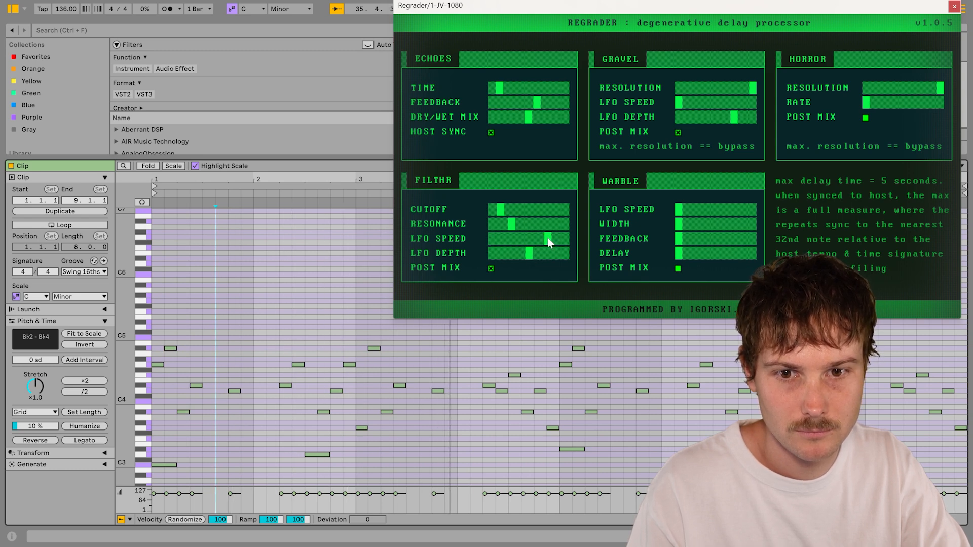
pyautogui.moveTo(548, 239); pyautogui.dragTo(542, 240)
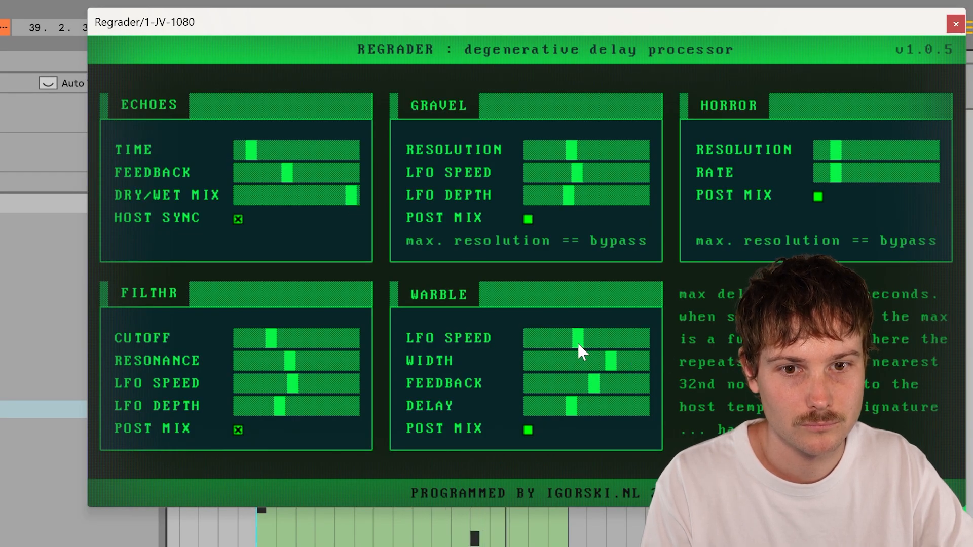
pyautogui.moveTo(578, 345); pyautogui.dragTo(546, 338)
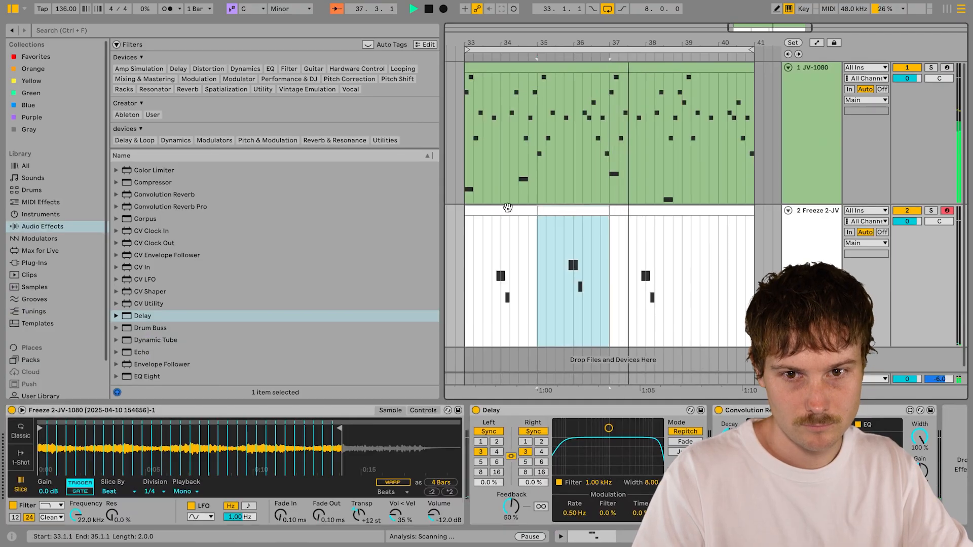
# - Duplicate the first two clips on the Freeze 2-JV track to fill bars 37 to 41, and open its Simpler's control settings
pyautogui.keyDown('shift'); pyautogui.click(507, 208); pyautogui.keyUp('shift')
pyautogui.hotkey('ctrl', 'd')
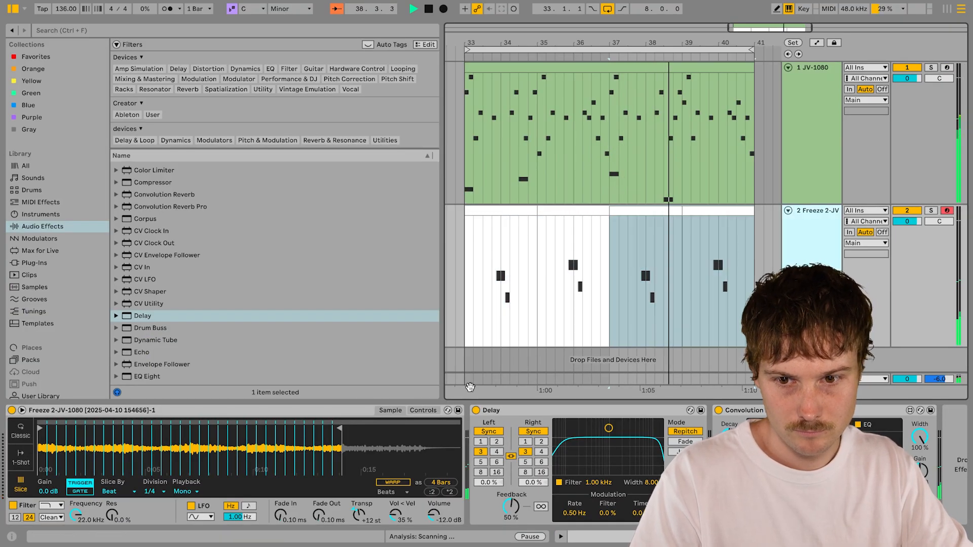
pyautogui.click(424, 410)
pyautogui.moveTo(170, 451); pyautogui.dragTo(119, 450)
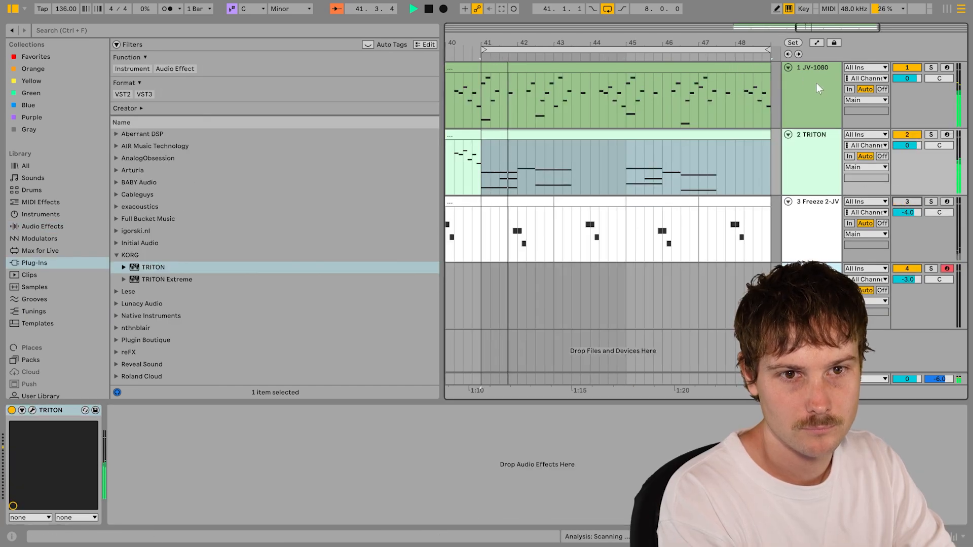
# - Delete the clips in bars 33 to 41 from the TRITON, Freeze 2-JV and JV-1080 tracks, keeping the section from bar 41
pyautogui.click(821, 88)
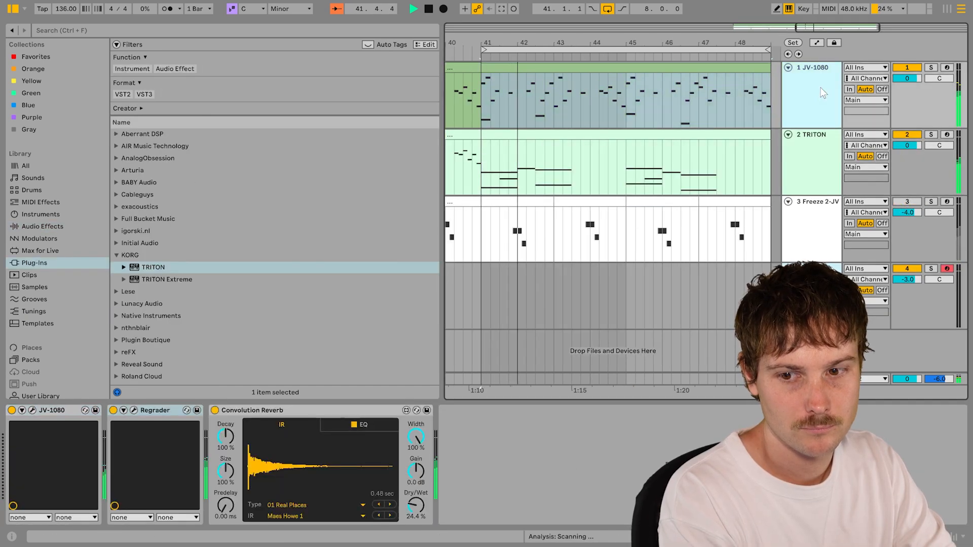
pyautogui.click(640, 138)
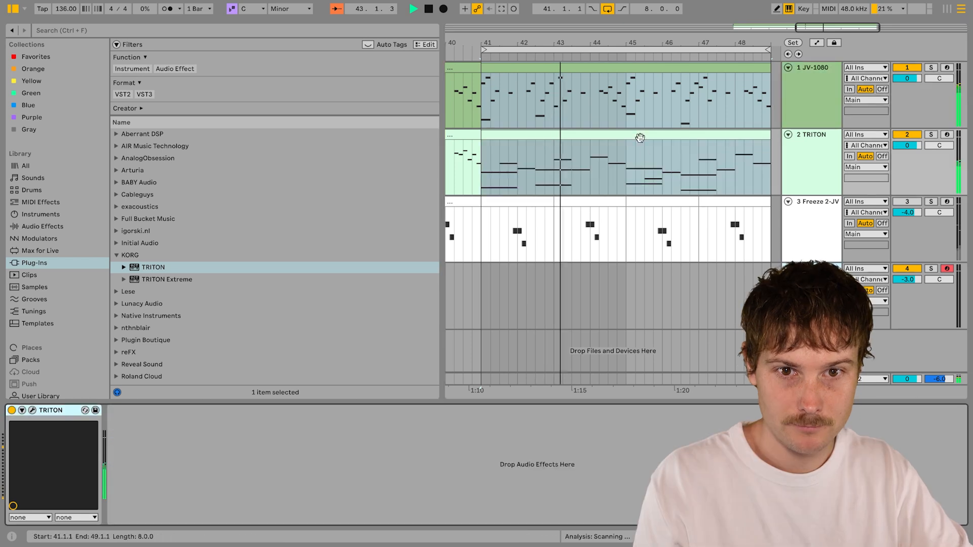
pyautogui.click(475, 136)
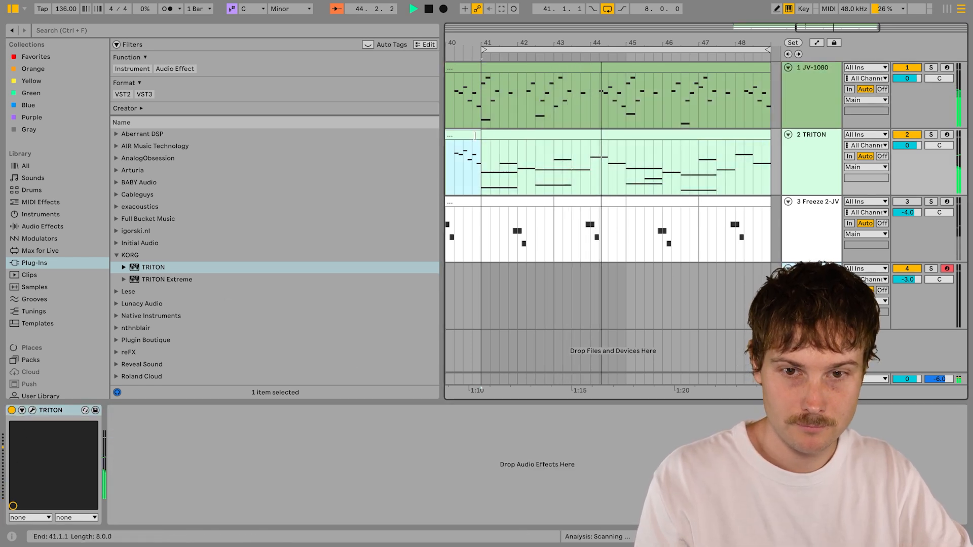
pyautogui.click(512, 202)
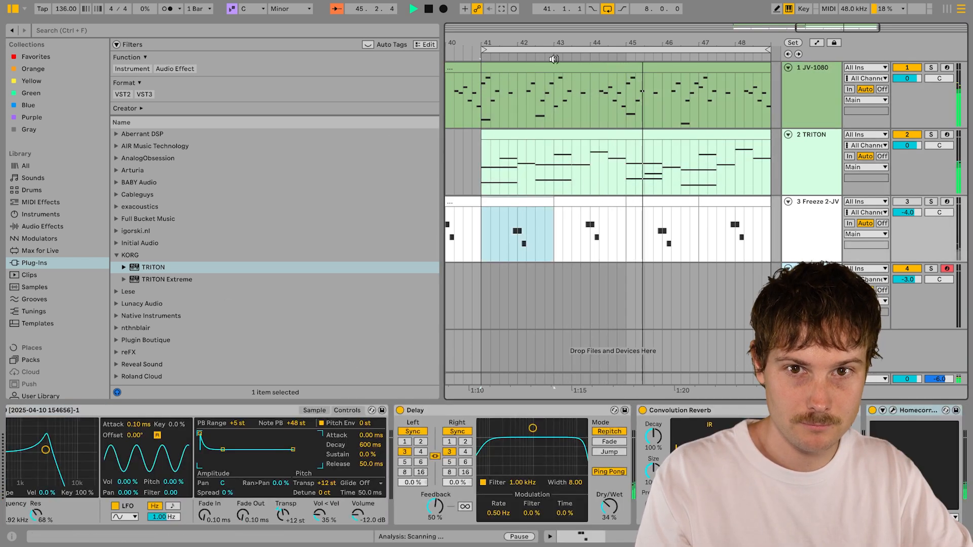
pyautogui.moveTo(556, 45); pyautogui.dragTo(560, 19)
pyautogui.click(520, 202)
pyautogui.moveTo(530, 185); pyautogui.dragTo(558, 184)
pyautogui.keyDown('shift'); pyautogui.click(458, 201); pyautogui.keyUp('shift')
pyautogui.press('Delete')
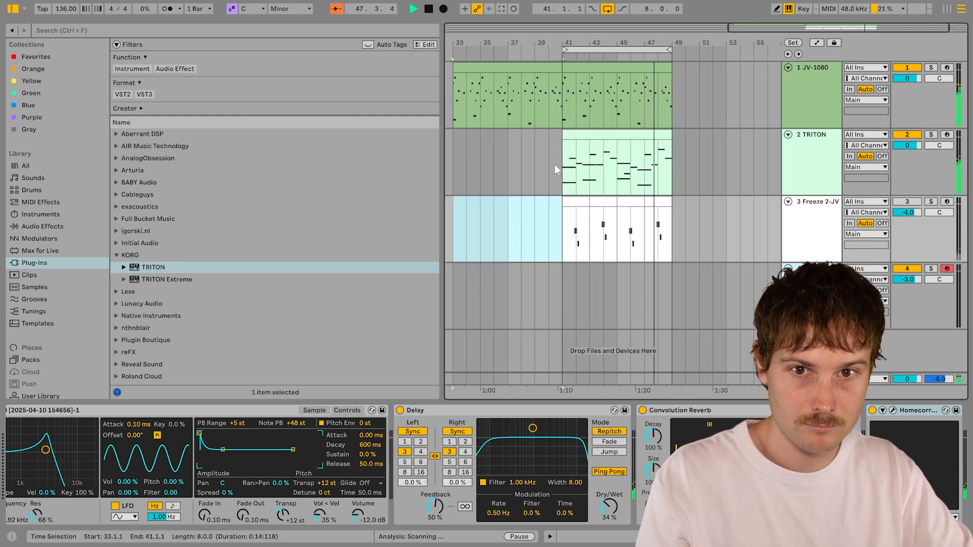
pyautogui.click(532, 69)
pyautogui.press('Delete')
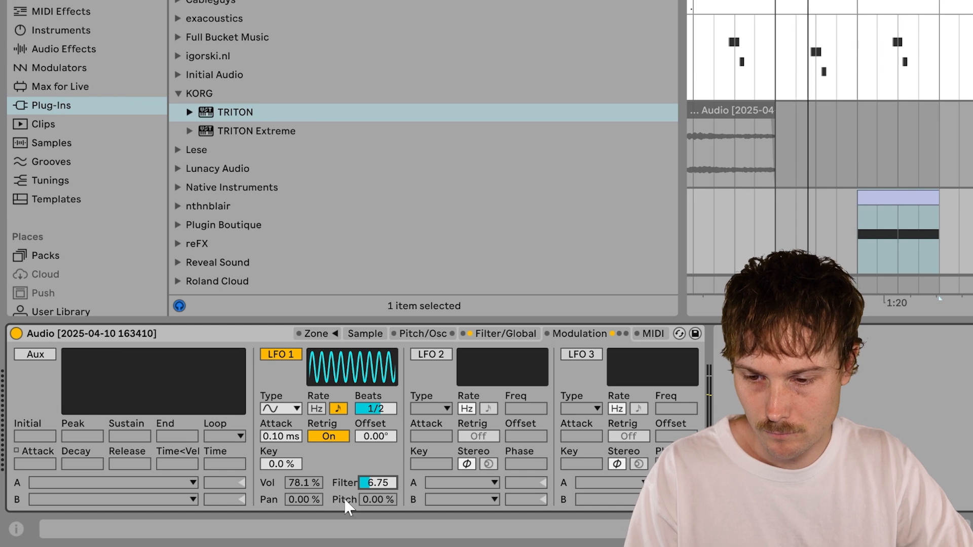
# - Adjust the sampler's LFO 1 pan modulation, and hide the browser to show all tracks at full arrangement width
pyautogui.moveTo(303, 499)
pyautogui.mouseDown()
pyautogui.moveTo(303, 481)
pyautogui.moveTo(304, 498)
pyautogui.mouseUp()
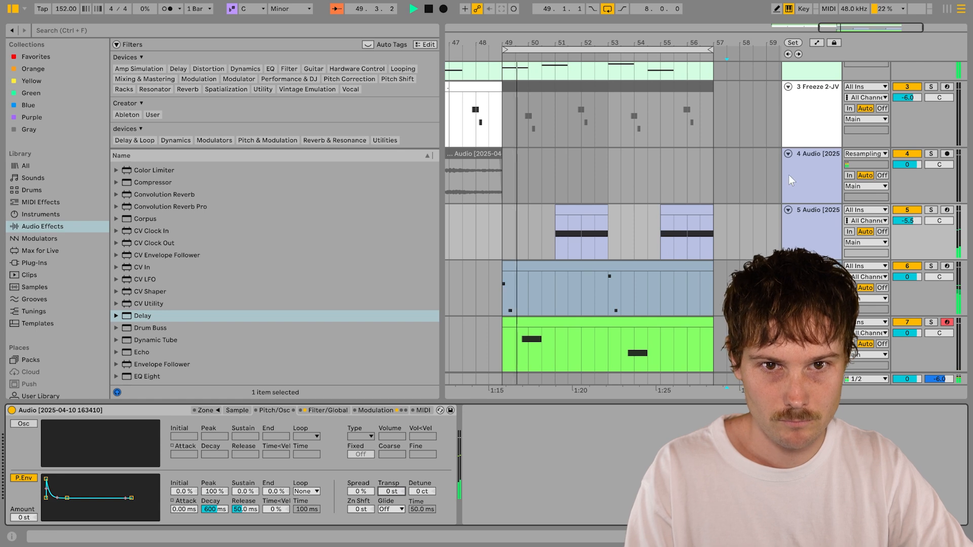
pyautogui.hotkey('ctrl', 'alt', 'b')
pyautogui.scroll(-1, 339, 209)
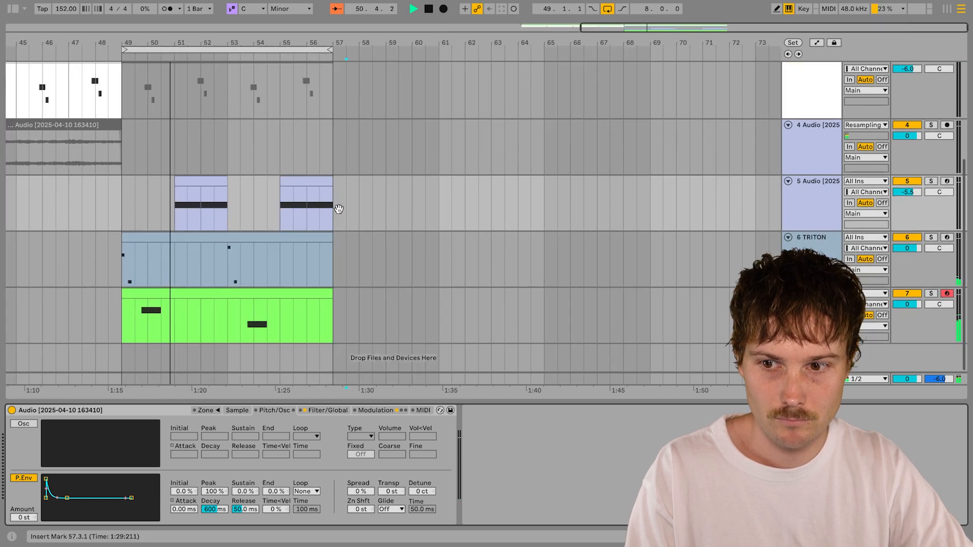
pyautogui.moveTo(338, 209); pyautogui.dragTo(370, 209)
pyautogui.hotkey('shift', 'h')
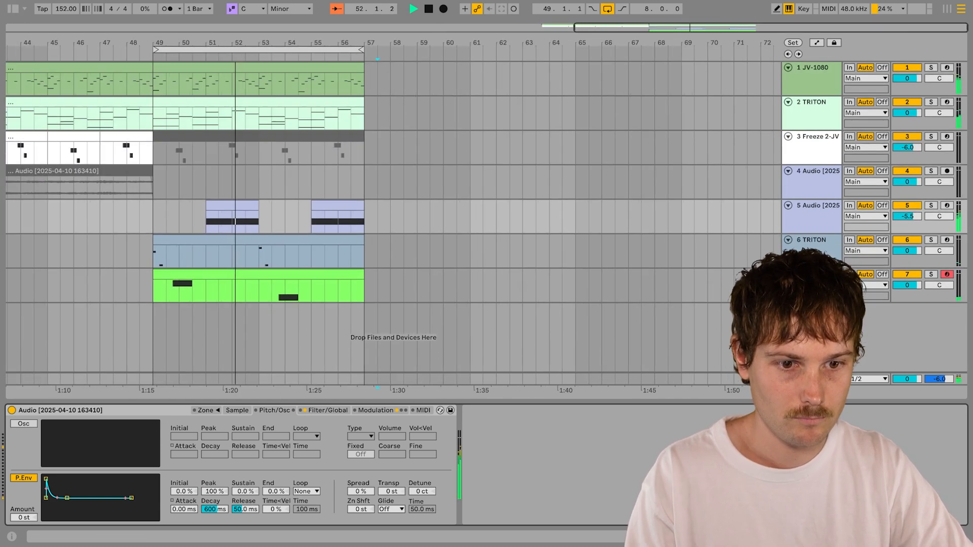
pyautogui.moveTo(470, 302); pyautogui.dragTo(664, 327)
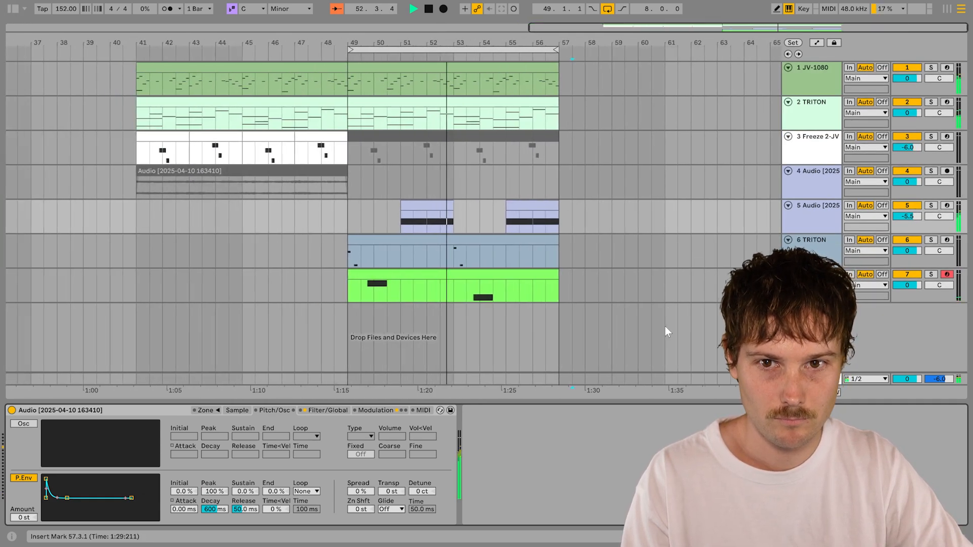
pyautogui.click(345, 410)
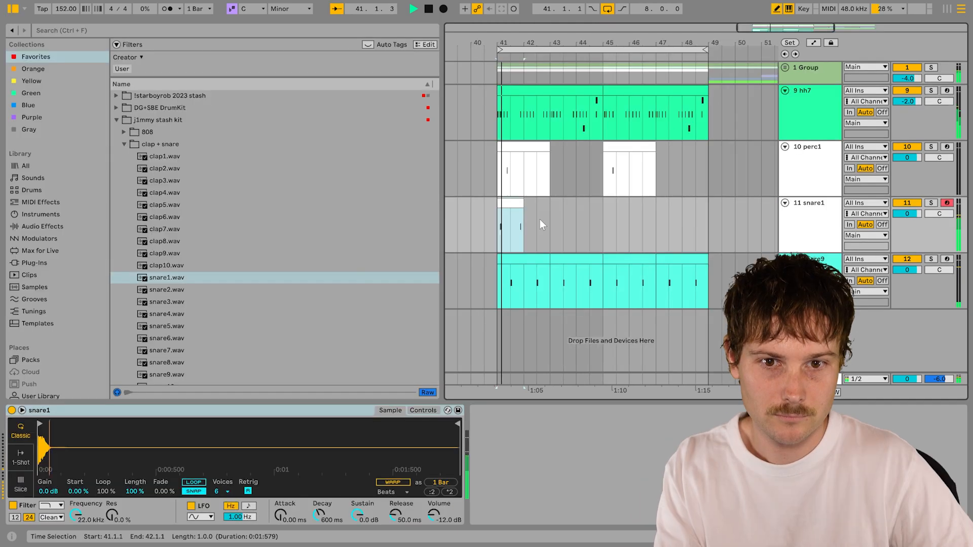
# - Paste the one-bar snare1 clip at bar 43 and duplicate its first half bar
pyautogui.click(554, 232)
pyautogui.hotkey('ctrl', 'v')
pyautogui.click(564, 243)
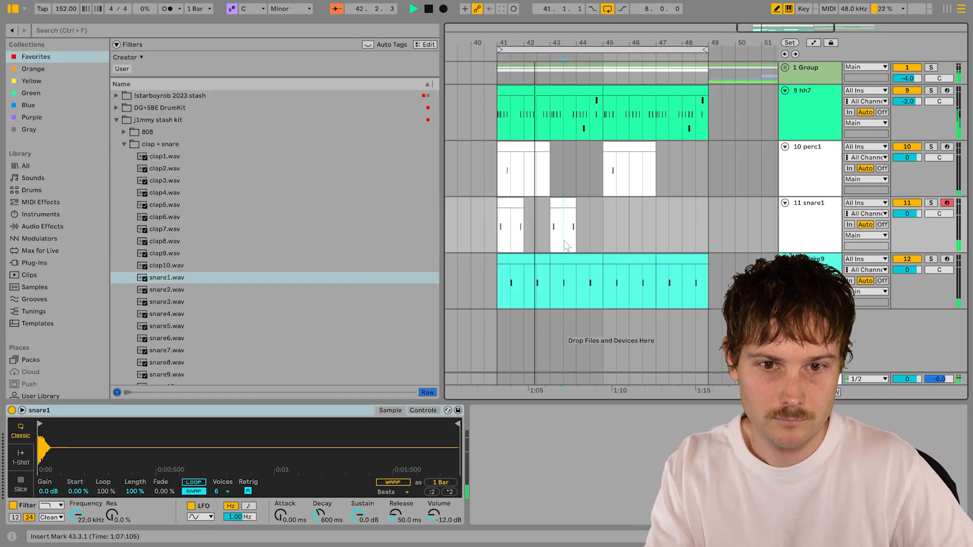
pyautogui.moveTo(564, 243); pyautogui.dragTo(550, 244)
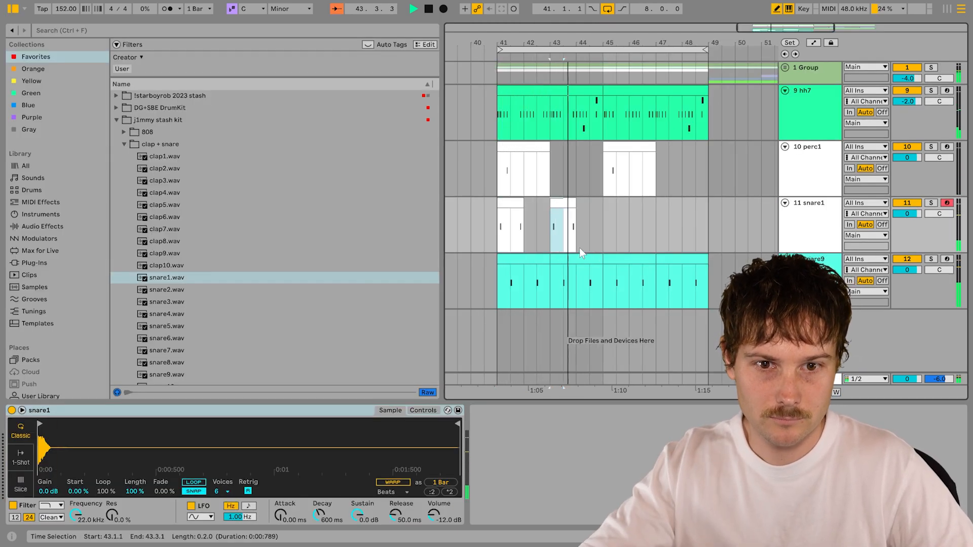
pyautogui.hotkey('ctrl', 'd')
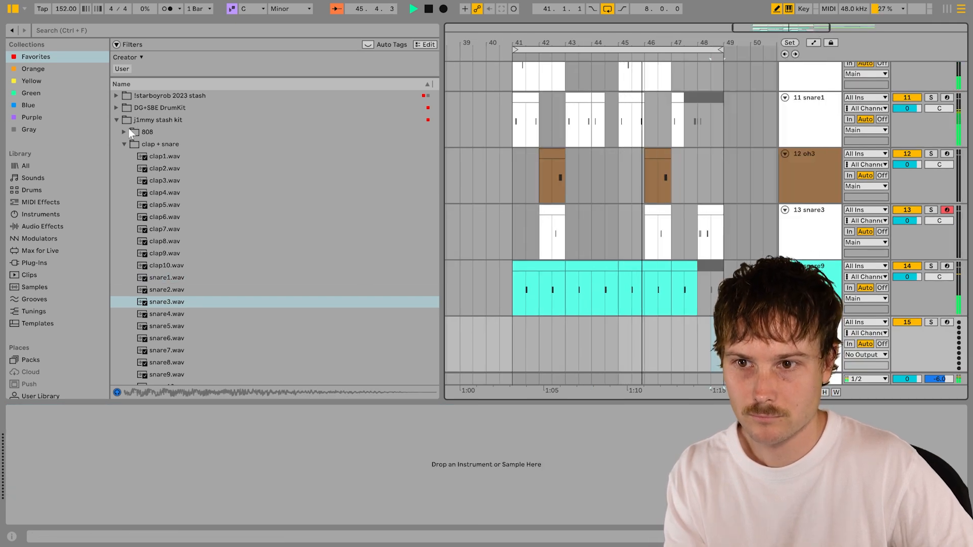
# - Select 8087.wav in the j1mmy stash kit's 808 folder and switch to the session mixer
pyautogui.press('Left')
pyautogui.press('Up')
pyautogui.press('Right')
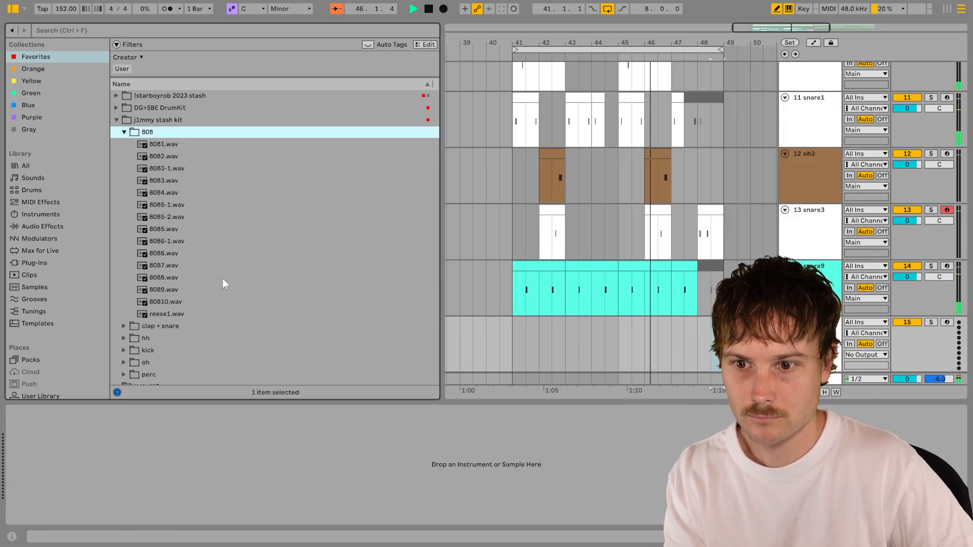
pyautogui.click(223, 280)
pyautogui.press('Up')
pyautogui.press('Tab')
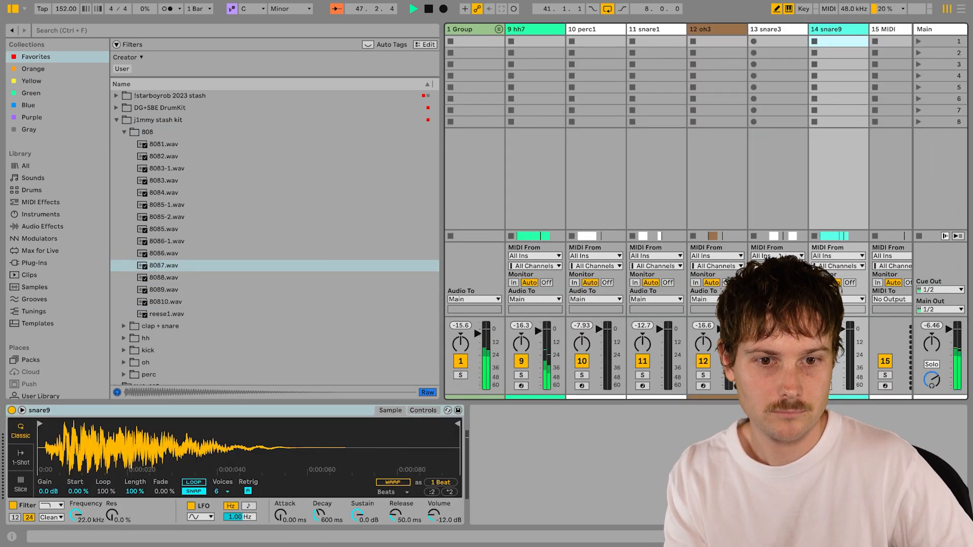
pyautogui.hscroll(1, 536, 182)
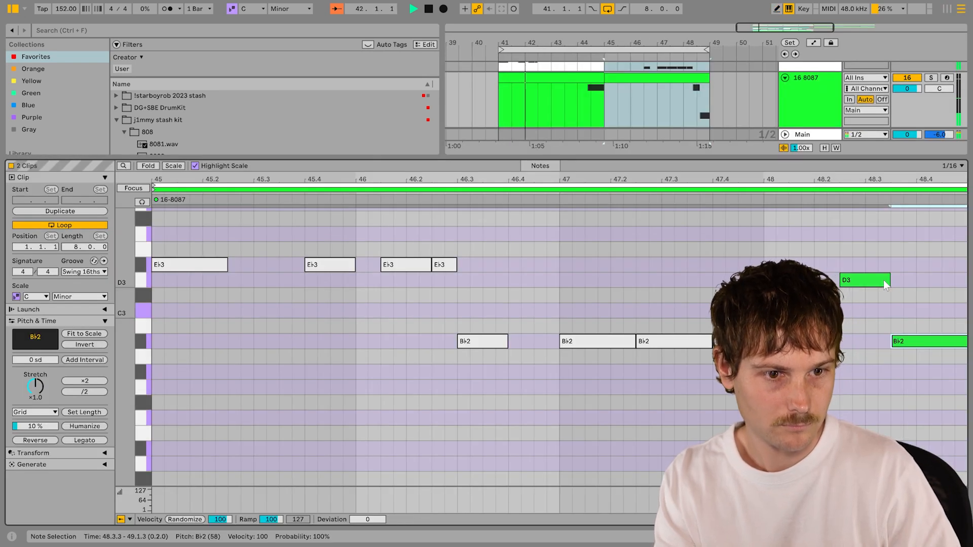
# - Shorten the final B♭2 note of the 8087 pattern and shift it right, and lengthen the D3 note before it
pyautogui.hotkey('shift', 'Left')
pyautogui.hotkey('shift', 'Left')
pyautogui.hotkey('shift', 'Left')
pyautogui.hotkey('shift', 'Left')
pyautogui.press('Right')
pyautogui.press('Right')
pyautogui.click(884, 281)
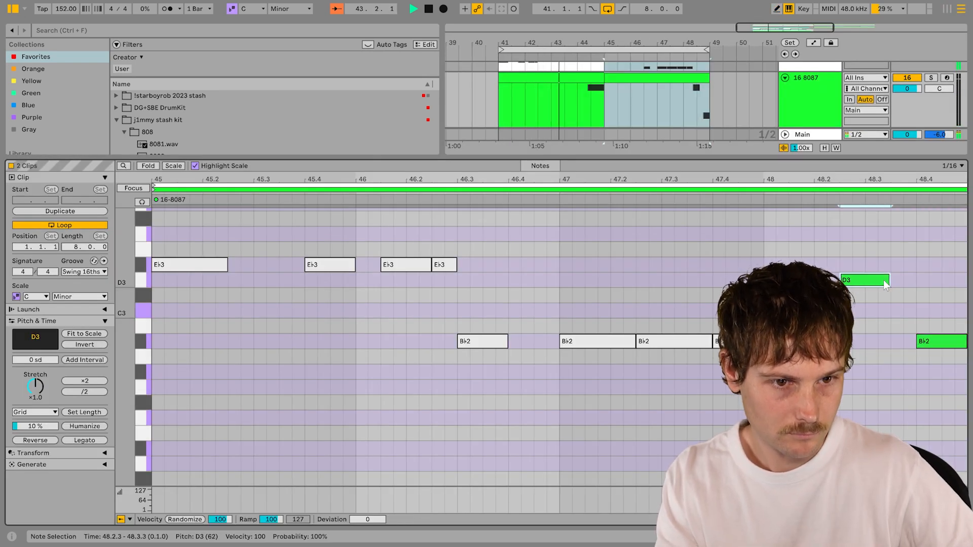
pyautogui.hotkey('shift', 'Right')
pyautogui.hotkey('shift', 'Right')
pyautogui.hotkey('shift', 'Tab')
# - Consolidate the two four-bar clips on the 8087 track and the two on the 8086 track into one eight-bar clip each
pyautogui.scroll(-3, 729, 287)
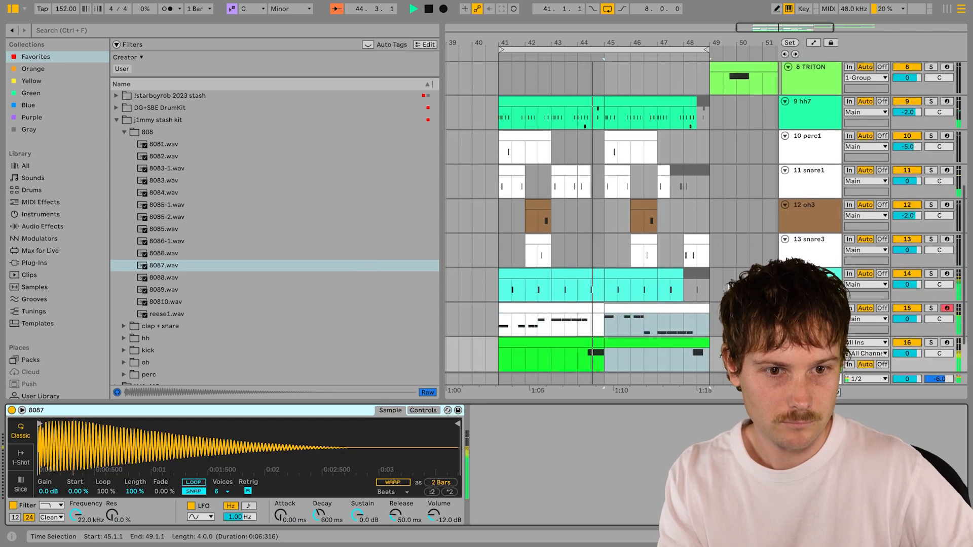
pyautogui.scroll(-2, 728, 287)
pyautogui.click(580, 287)
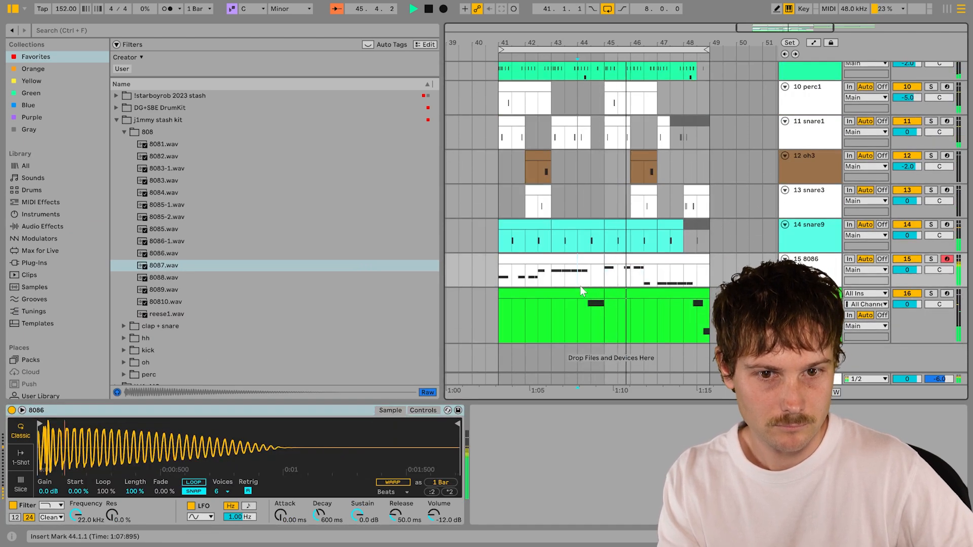
pyautogui.click(584, 294)
pyautogui.keyDown('shift'); pyautogui.click(636, 294); pyautogui.keyUp('shift')
pyautogui.click(593, 260)
pyautogui.keyDown('shift'); pyautogui.click(624, 259); pyautogui.keyUp('shift')
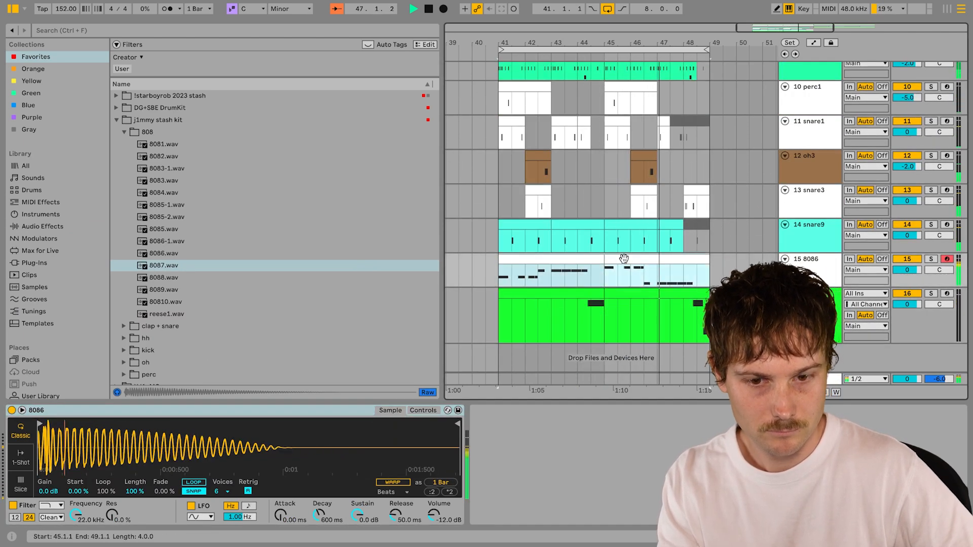
pyautogui.click(573, 297)
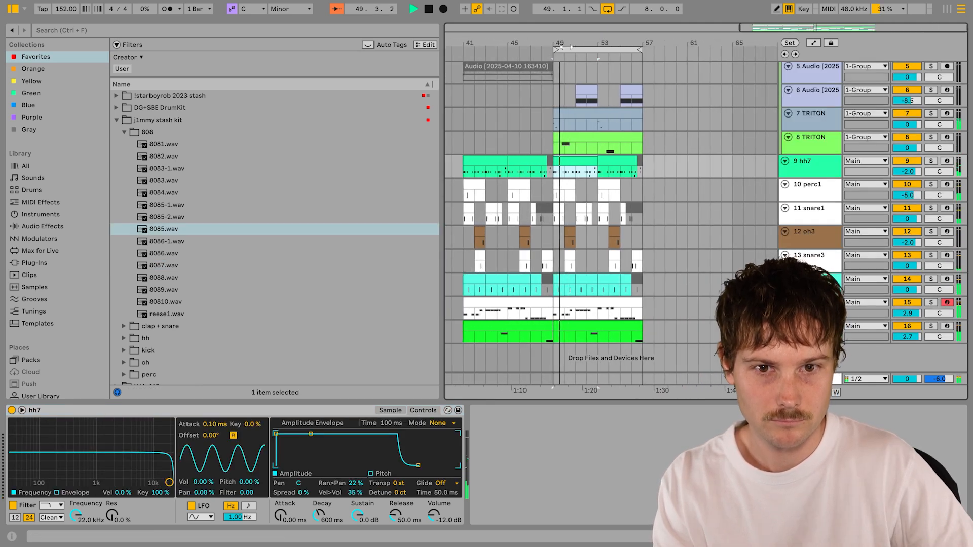
# - Lengthen the first two C3 notes in the 8085 bass clip starting at bar 49 so each reaches the following note
pyautogui.click(613, 308)
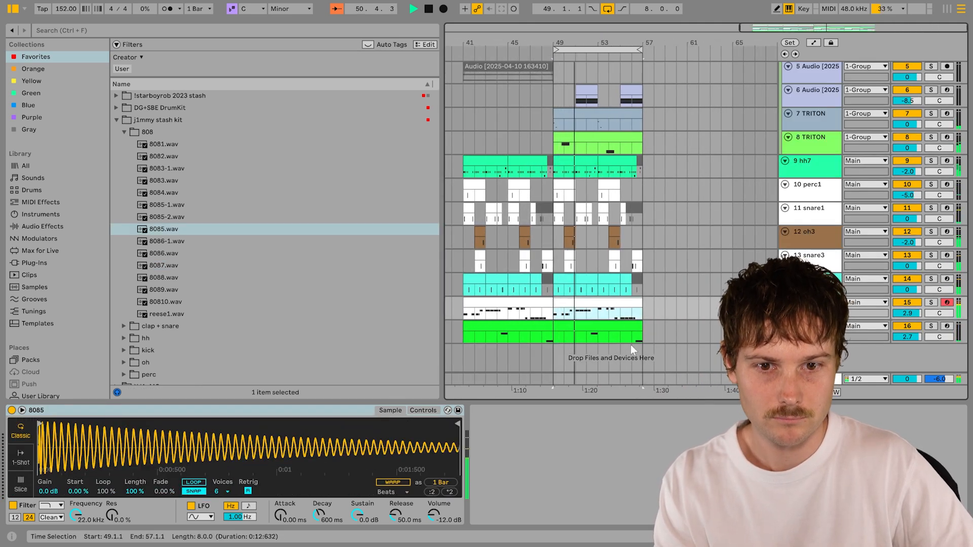
pyautogui.hotkey('shift', 'Tab')
pyautogui.click(344, 400)
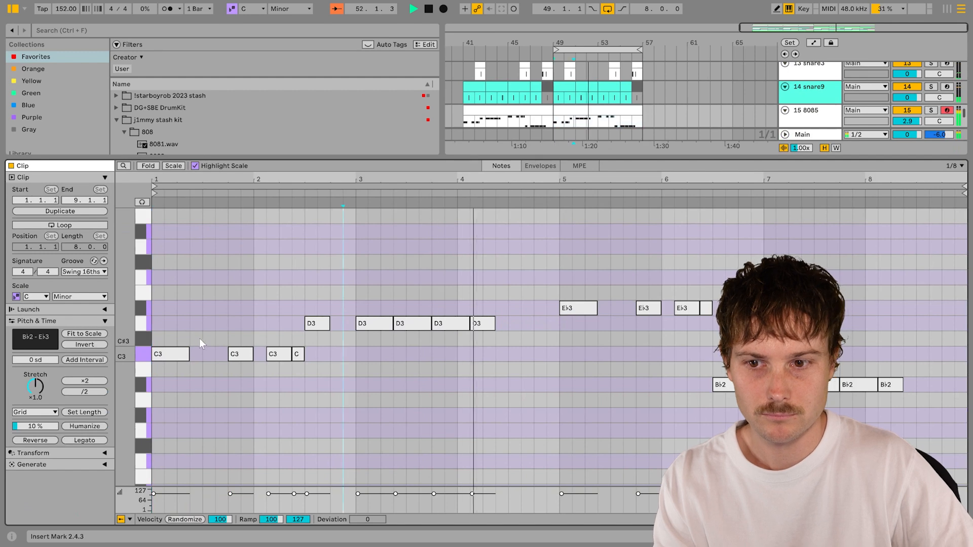
pyautogui.moveTo(202, 345); pyautogui.dragTo(264, 353)
pyautogui.click(263, 392)
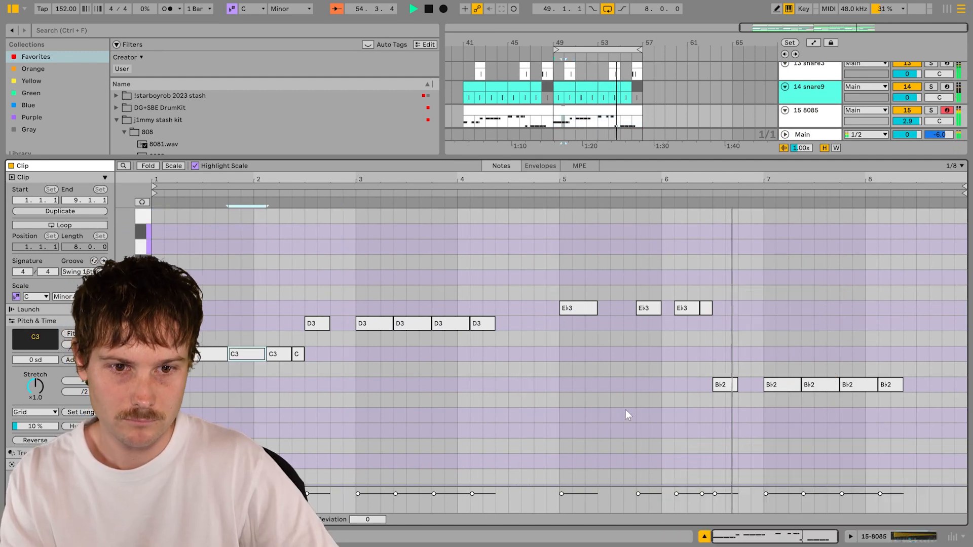
pyautogui.hotkey('shift', 'Tab')
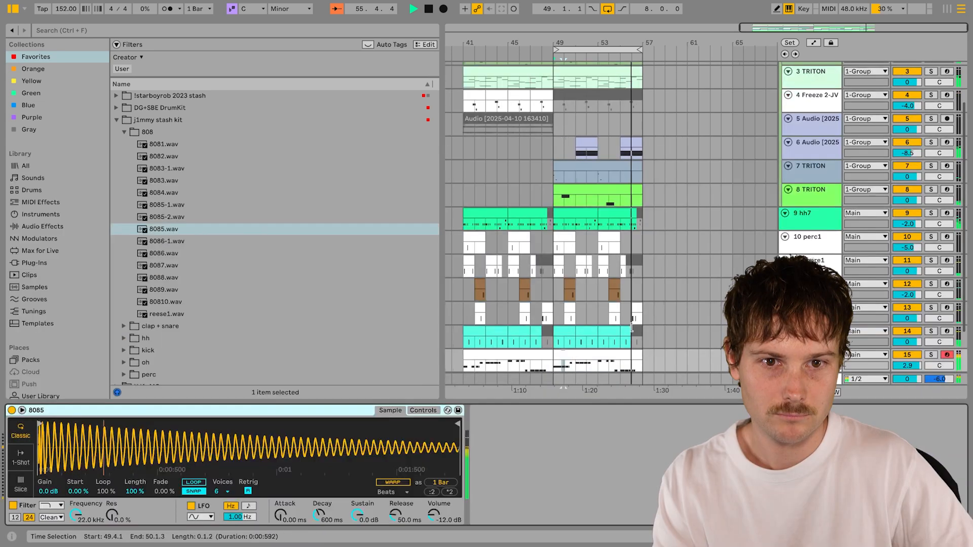
pyautogui.click(617, 353)
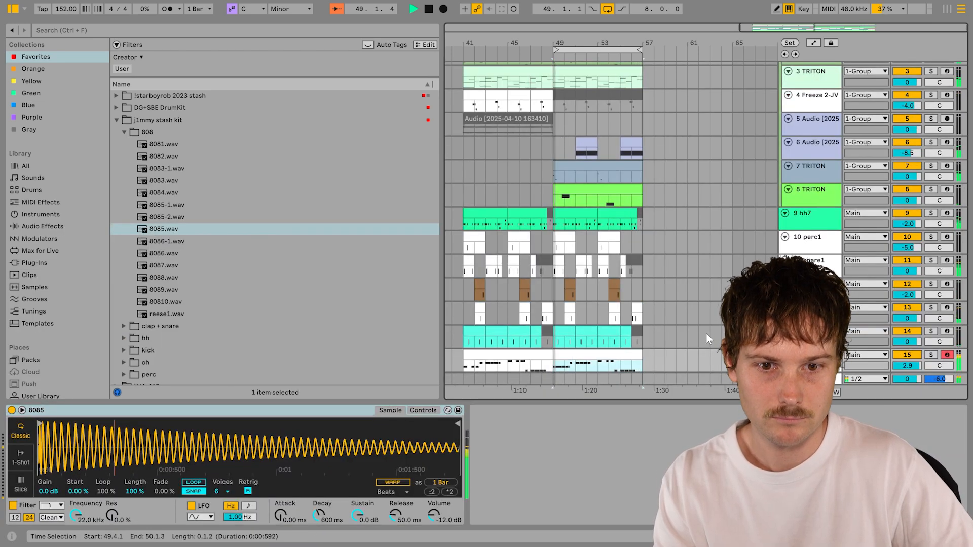
pyautogui.scroll(-2, 706, 332)
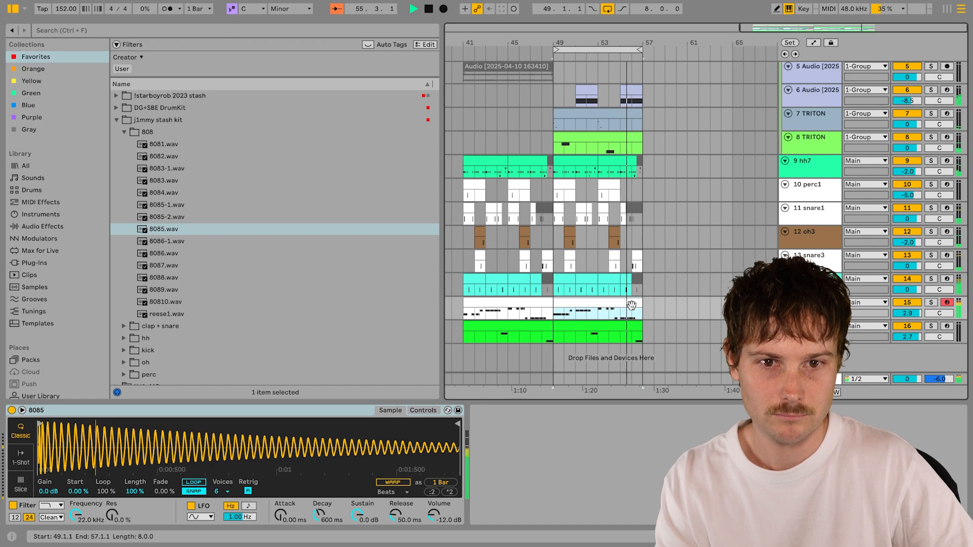
pyautogui.moveTo(669, 312); pyautogui.dragTo(668, 291)
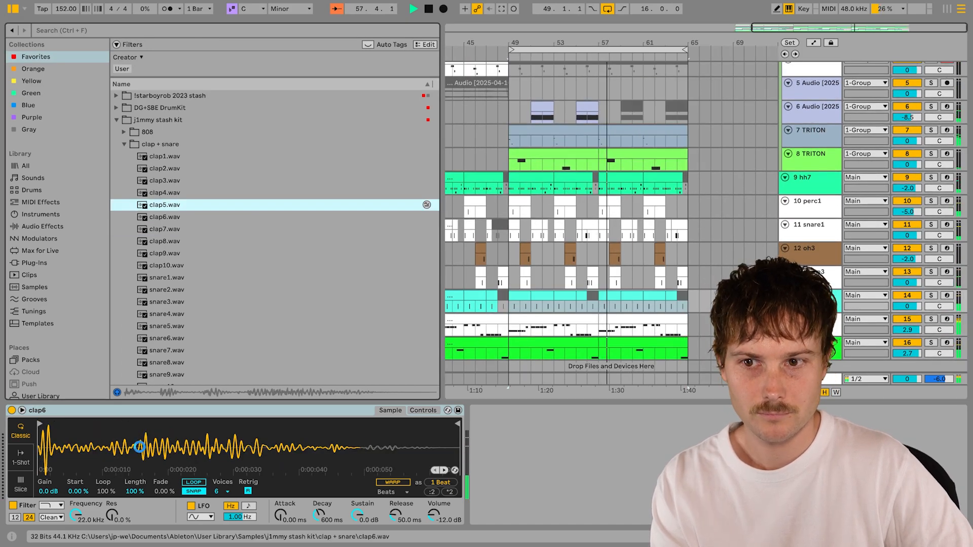
# - Try clap5.wav as the sample on track 14, and replace it with clap6.wav
pyautogui.press('Return')
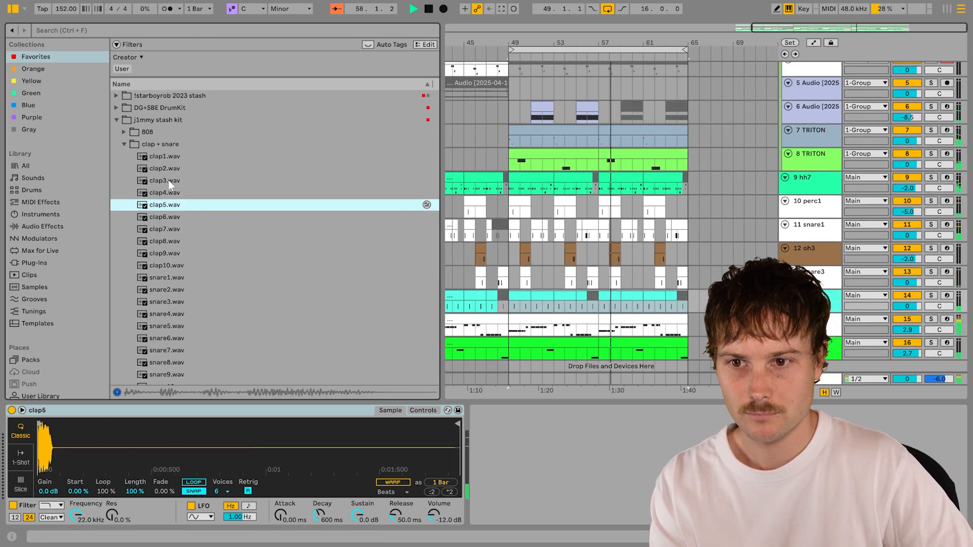
pyautogui.moveTo(165, 217); pyautogui.dragTo(139, 467)
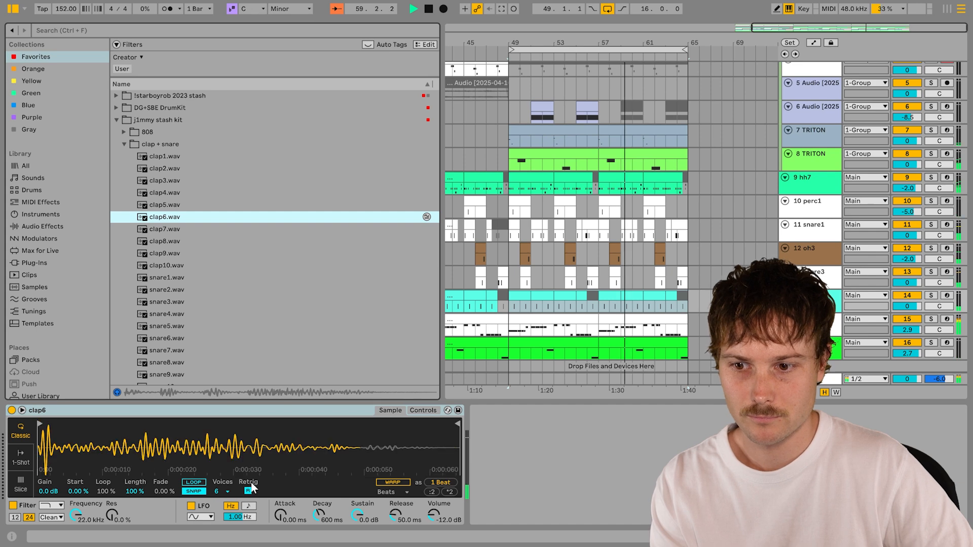
pyautogui.moveTo(628, 240); pyautogui.dragTo(646, 223)
# - Extend the loop's start to bar 41 with the browser hidden, and select the Freeze 2-JV track
pyautogui.click(16, 14)
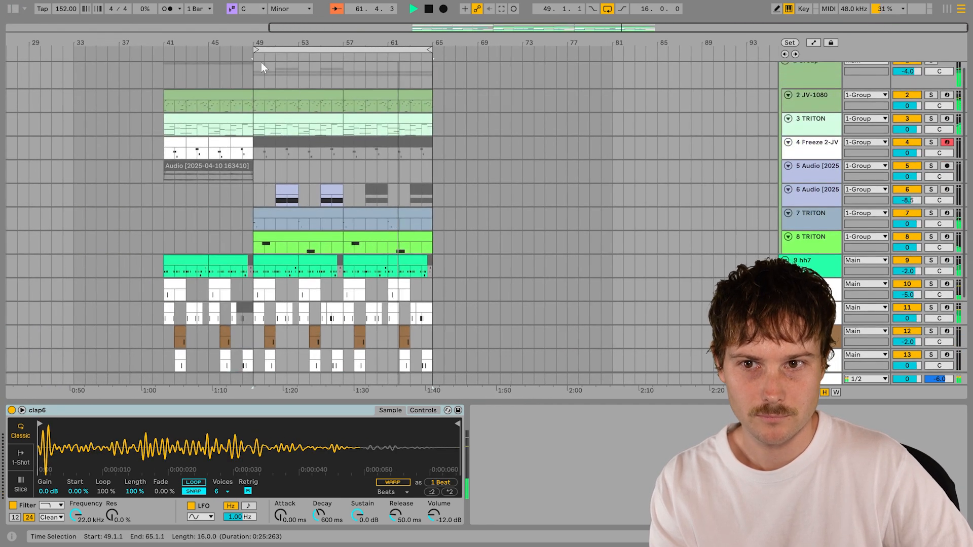
pyautogui.moveTo(256, 49); pyautogui.dragTo(165, 49)
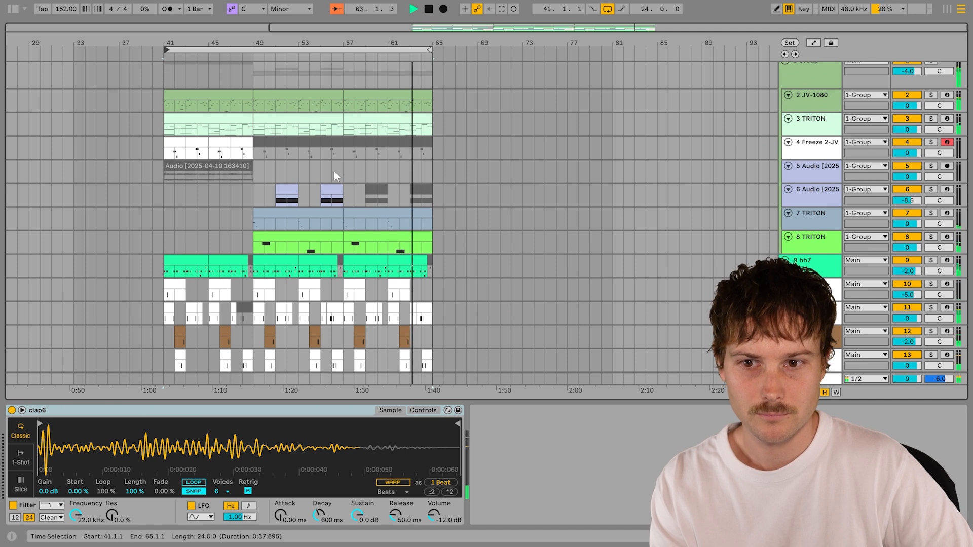
pyautogui.click(821, 151)
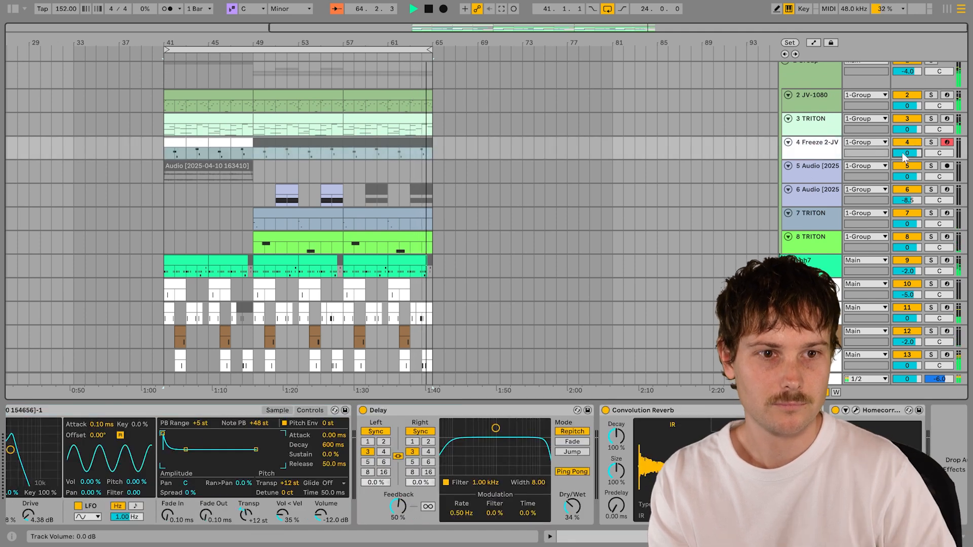